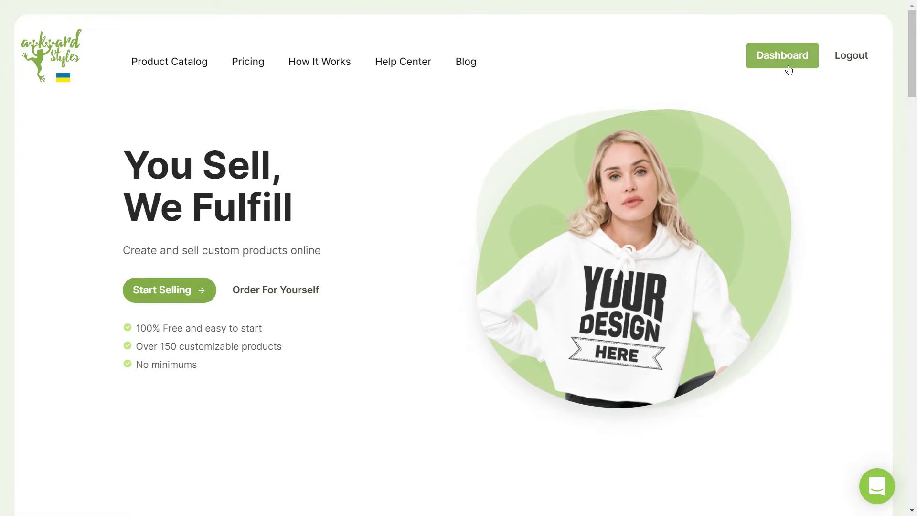
Open Product Templates from the Dashboard's left sidebar
left_click(788, 69)
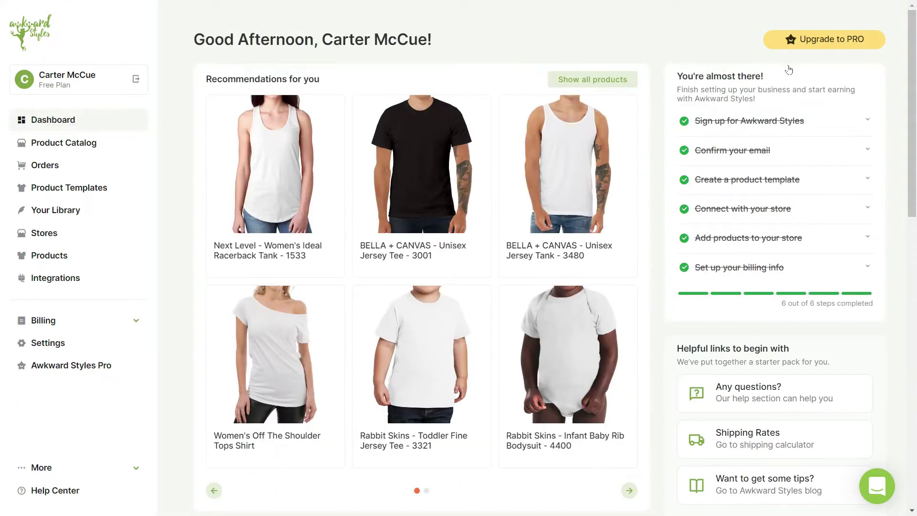
left_click(69, 188)
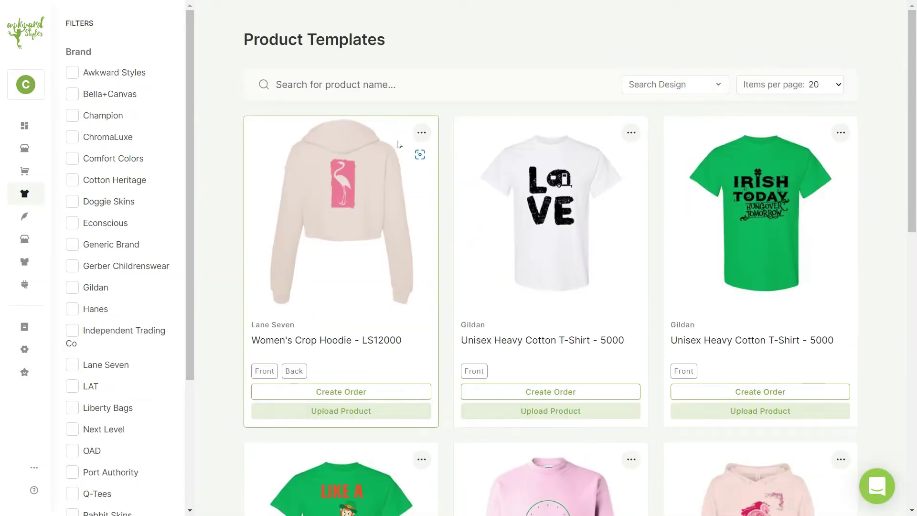
Duplicate the Women's Crop Hoodie template twice
left_click(419, 134)
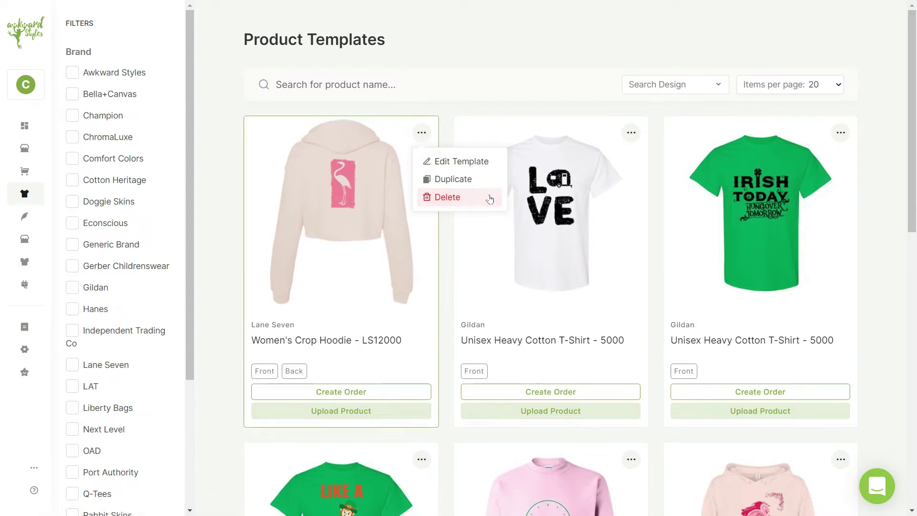
left_click(483, 178)
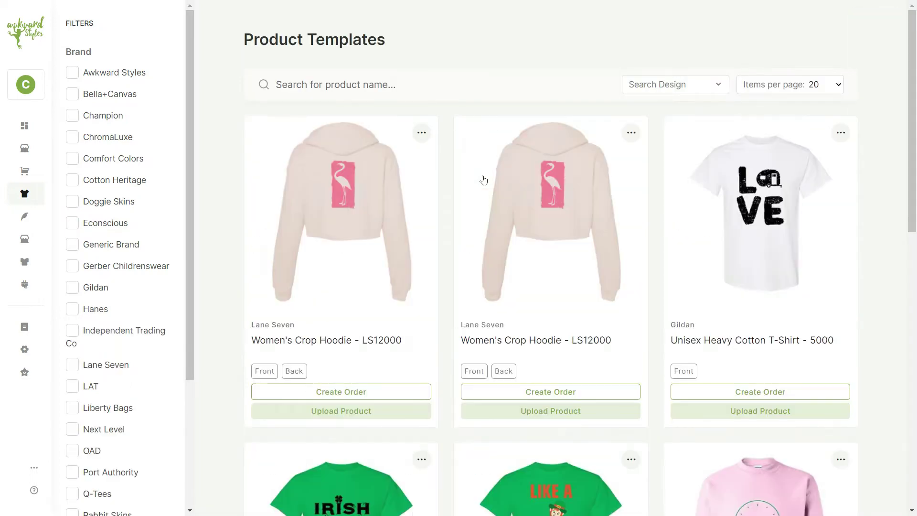
left_click(421, 134)
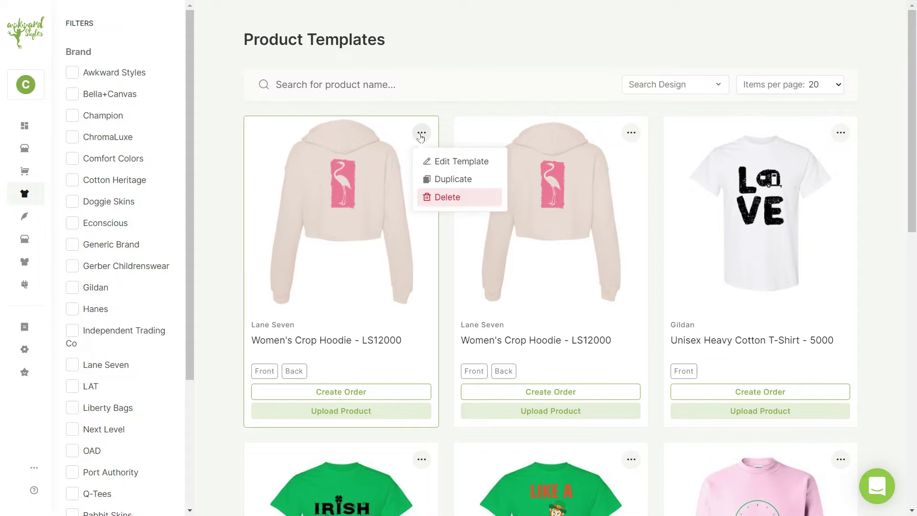
left_click(454, 179)
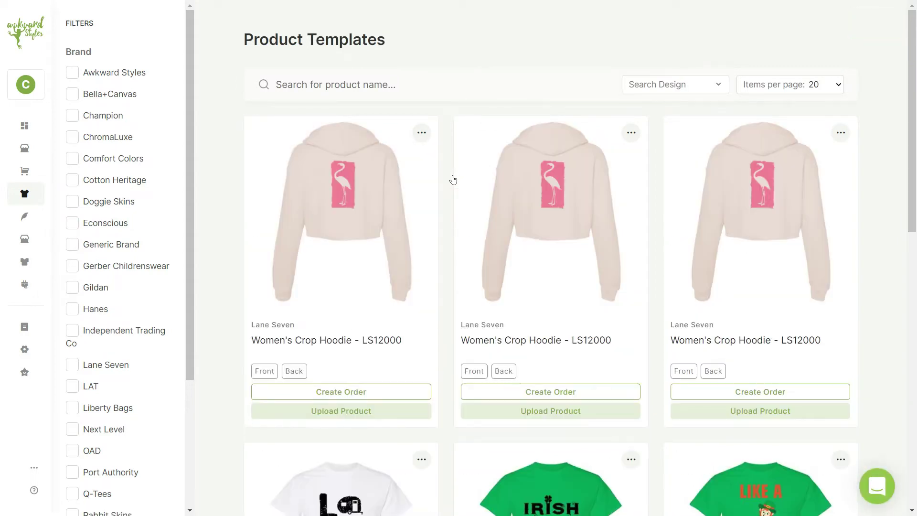
Show the front design on all three hoodie cards and open the second one for editing
left_click(264, 370)
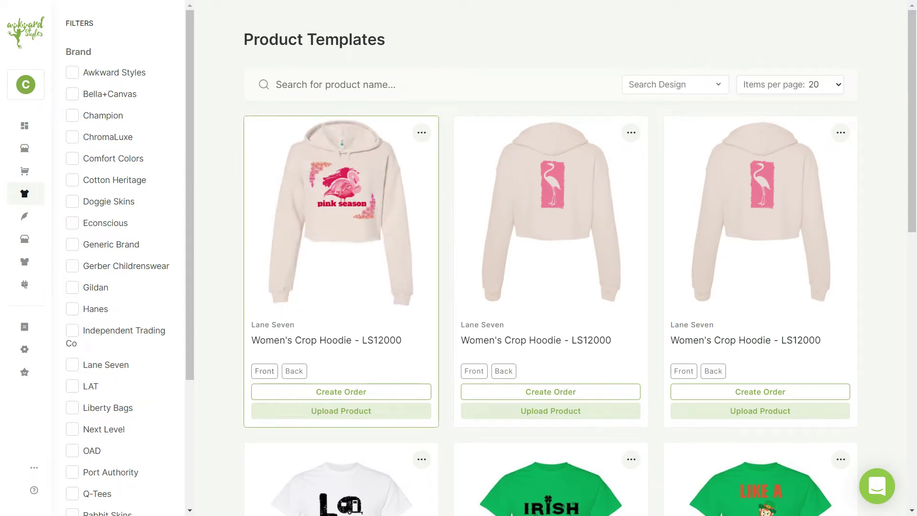
left_click(474, 371)
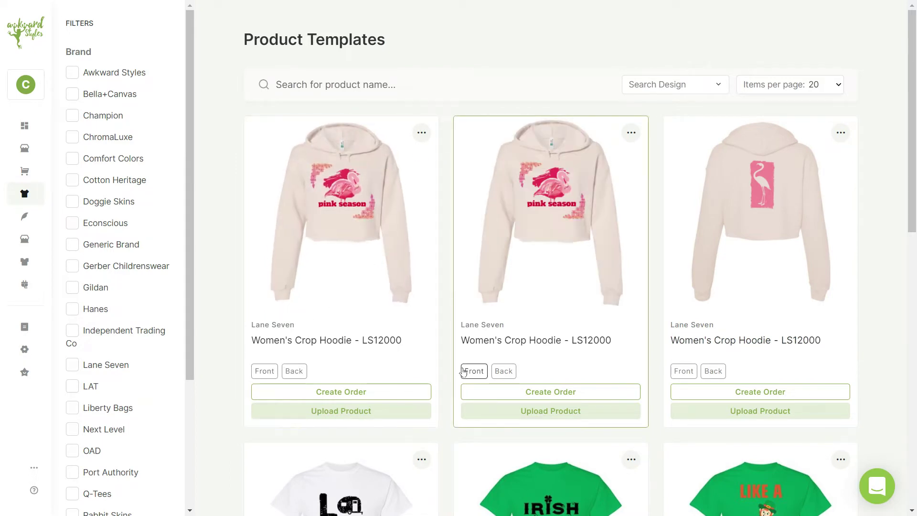
left_click(689, 368)
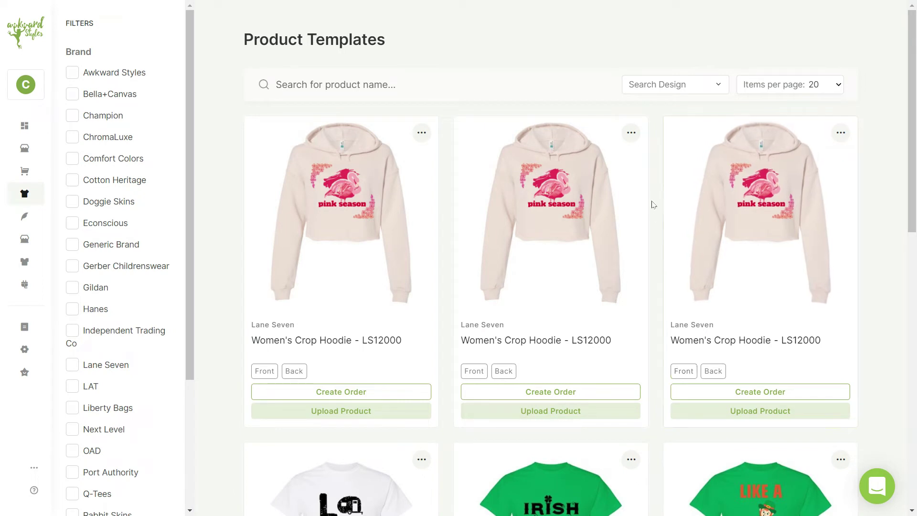
left_click(630, 134)
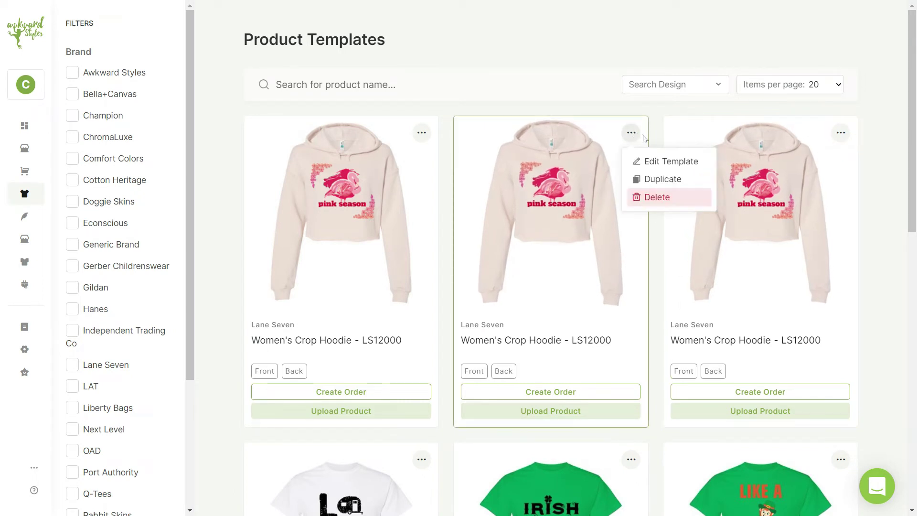
left_click(680, 162)
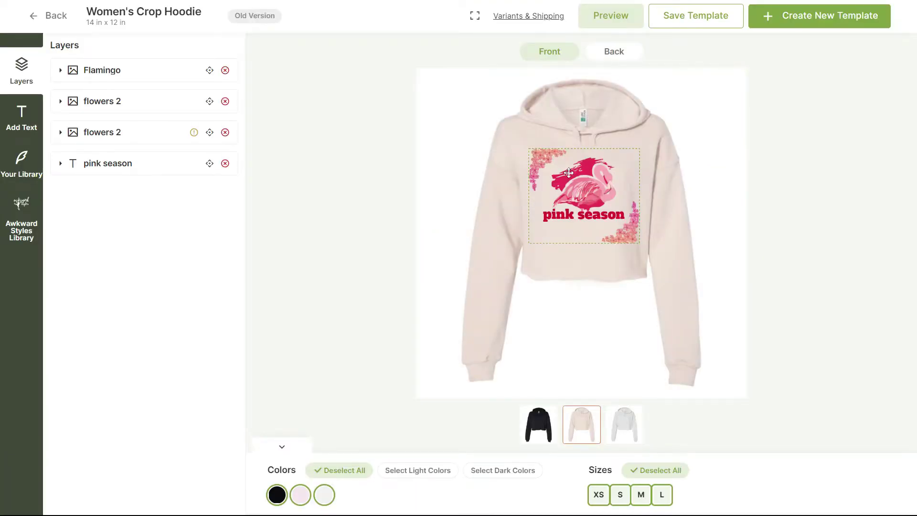
Move the Flamingo layer below pink season and delete it from the front
left_click_drag(578, 183, 581, 185)
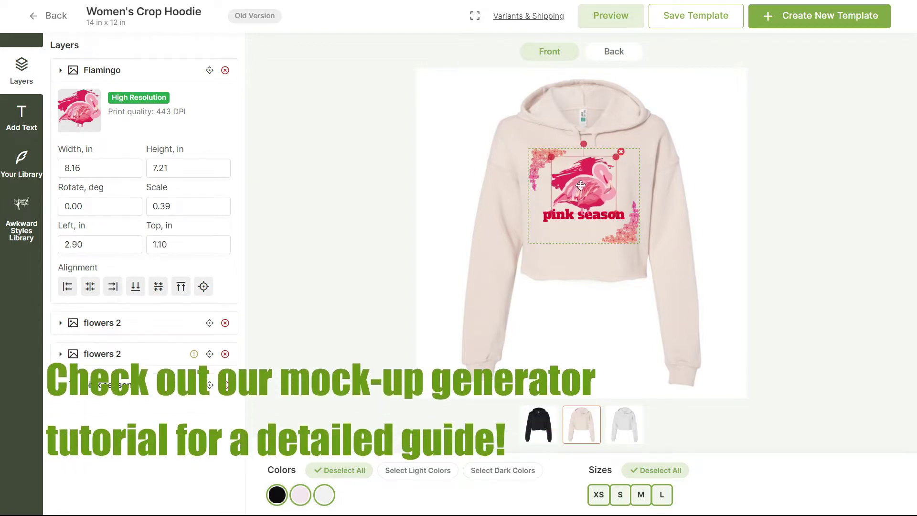
left_click(172, 73)
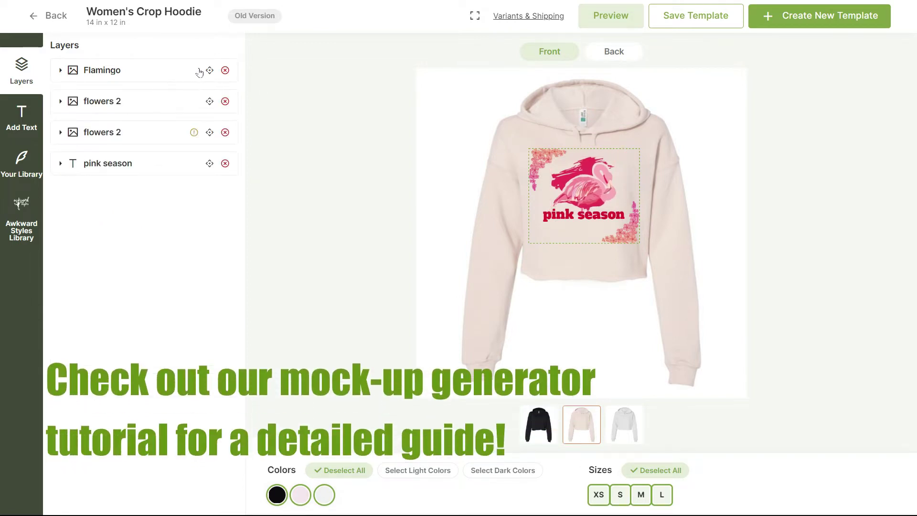
left_click_drag(210, 70, 210, 181)
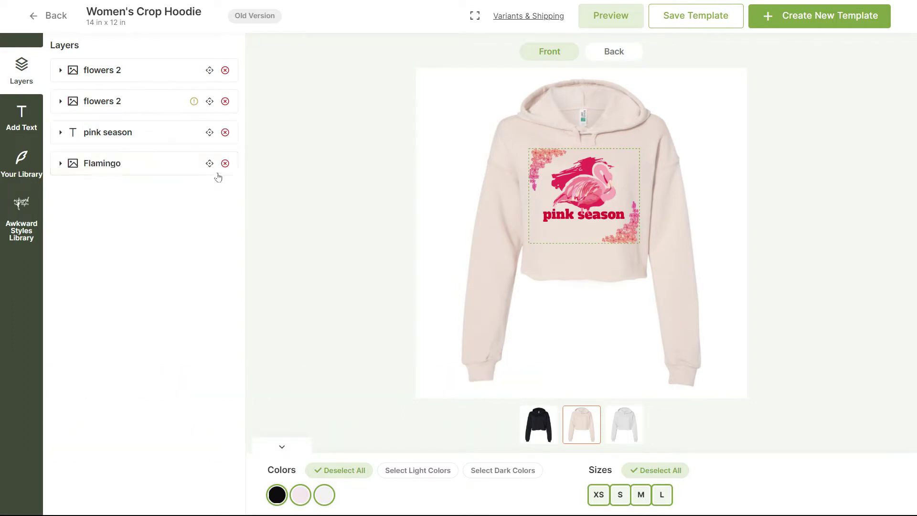
left_click(225, 164)
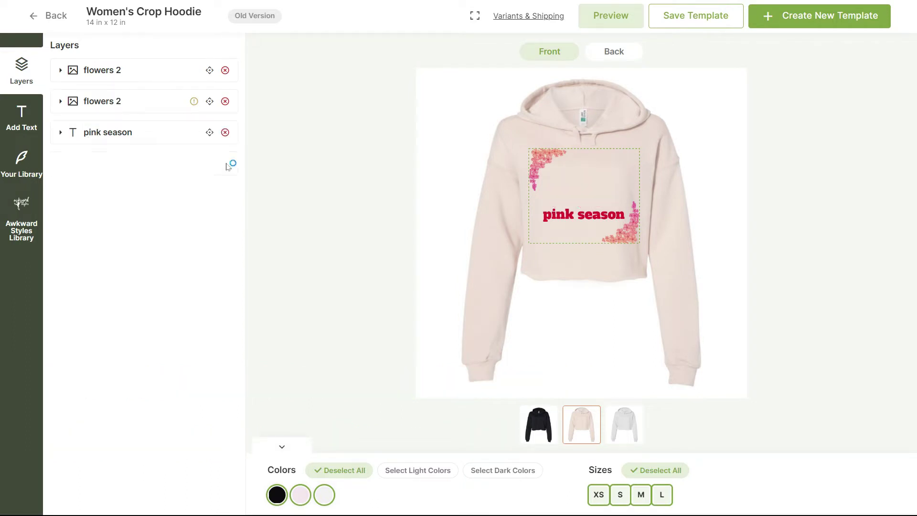
Add Pink Flamingo from the library's Pets / animals category to the front, at 8.69 × 8.00 in
left_click(31, 213)
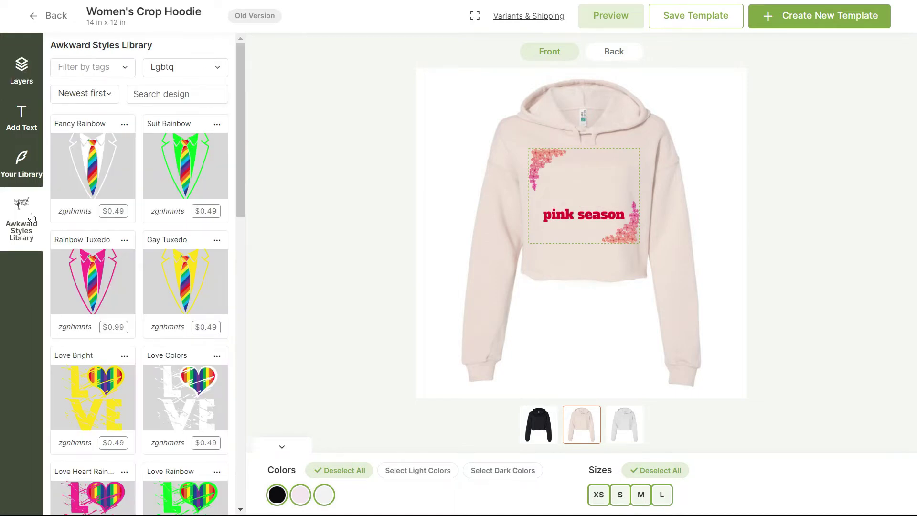
left_click(201, 73)
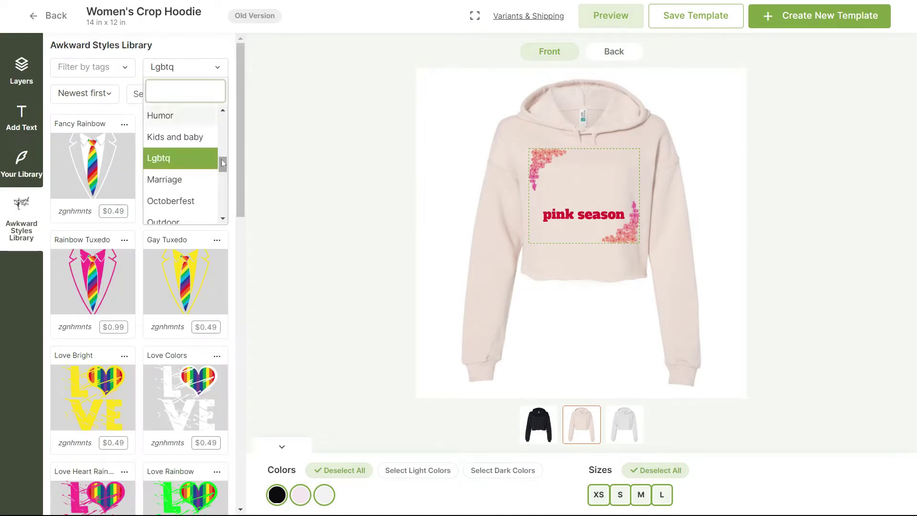
left_click_drag(222, 160, 222, 180)
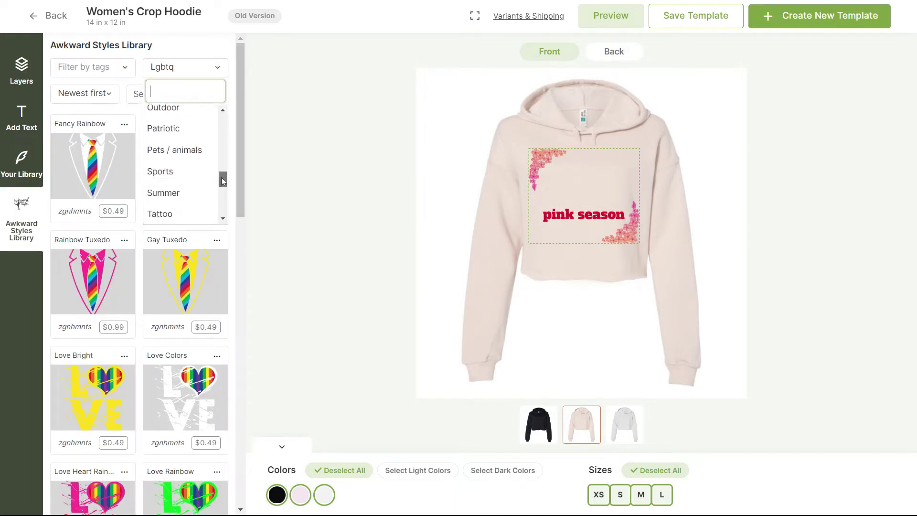
left_click(178, 150)
left_click_drag(241, 136, 247, 411)
left_click(95, 214)
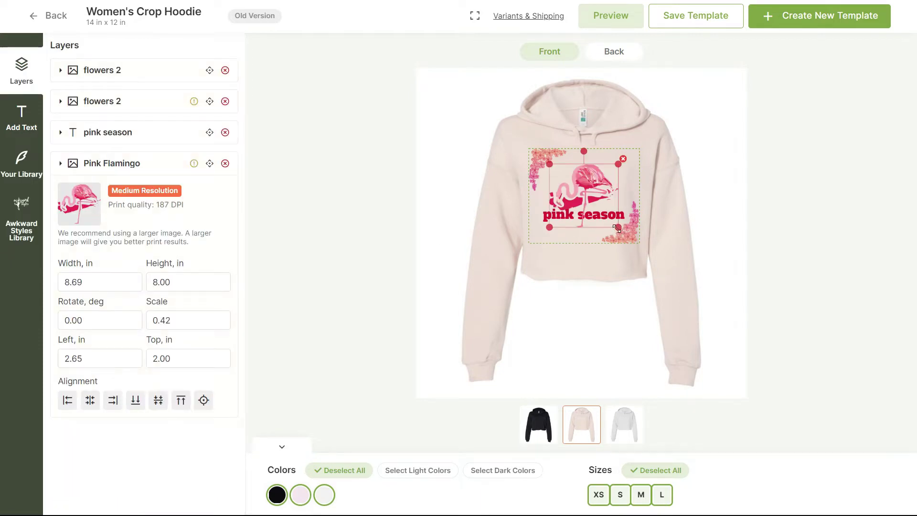
Shrink the Pink Flamingo to about 6.4 in wide, centre it horizontally, and make it the top layer
left_click_drag(617, 229, 614, 223)
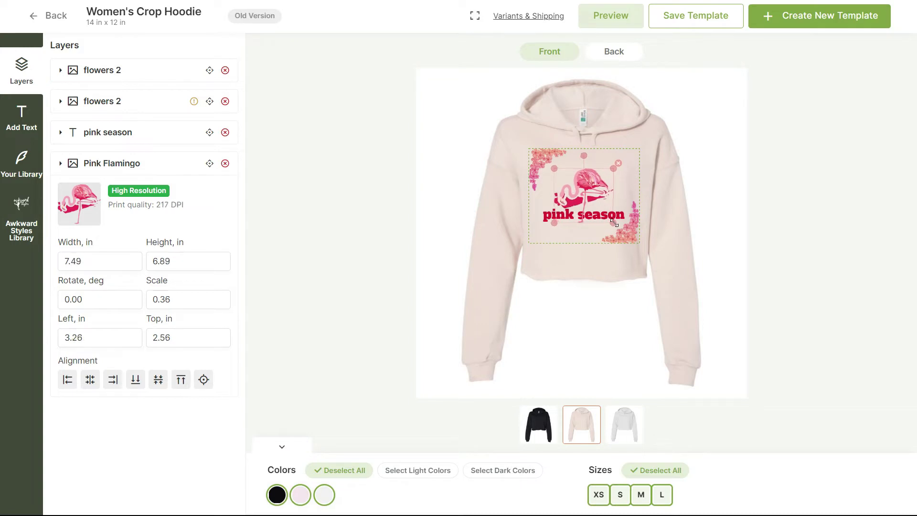
left_click_drag(587, 189, 588, 182)
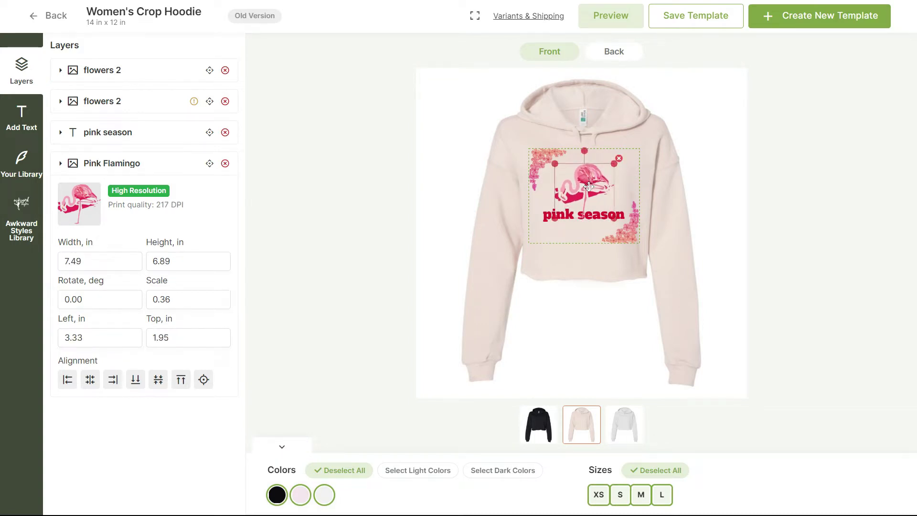
left_click(90, 381)
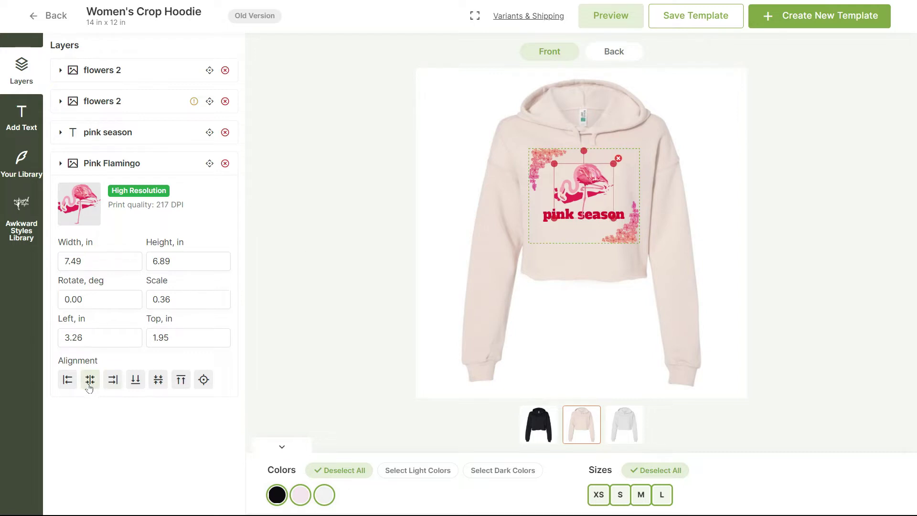
left_click_drag(209, 163, 207, 66)
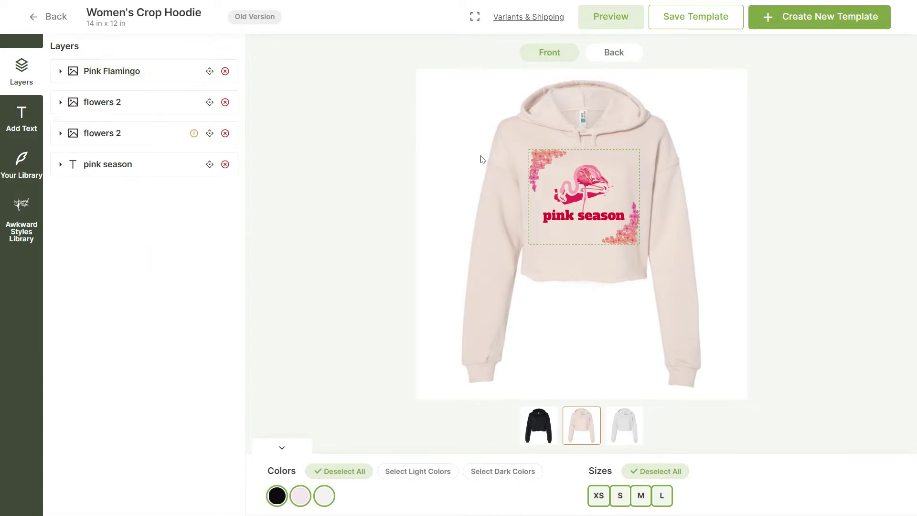
Delete the Flamingo Silhouette from the hoodie's back
left_click(617, 56)
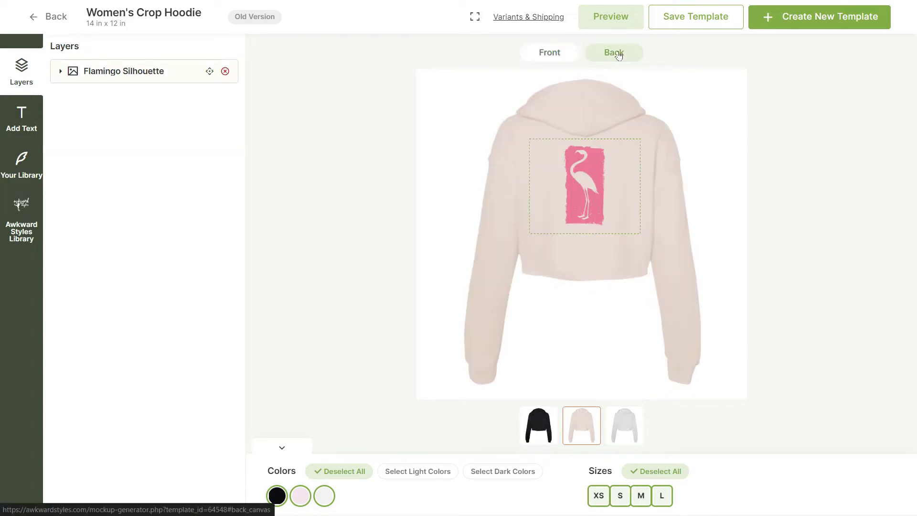
left_click(592, 156)
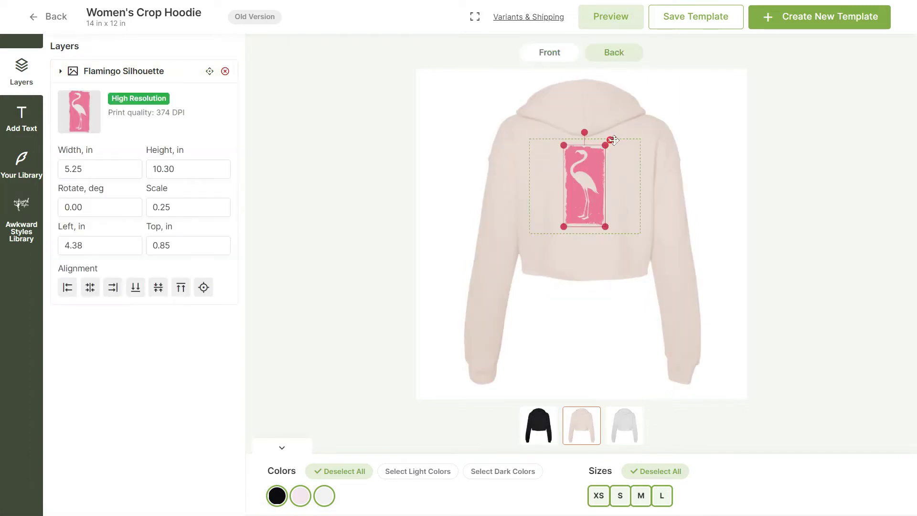
left_click(611, 140)
left_click(34, 220)
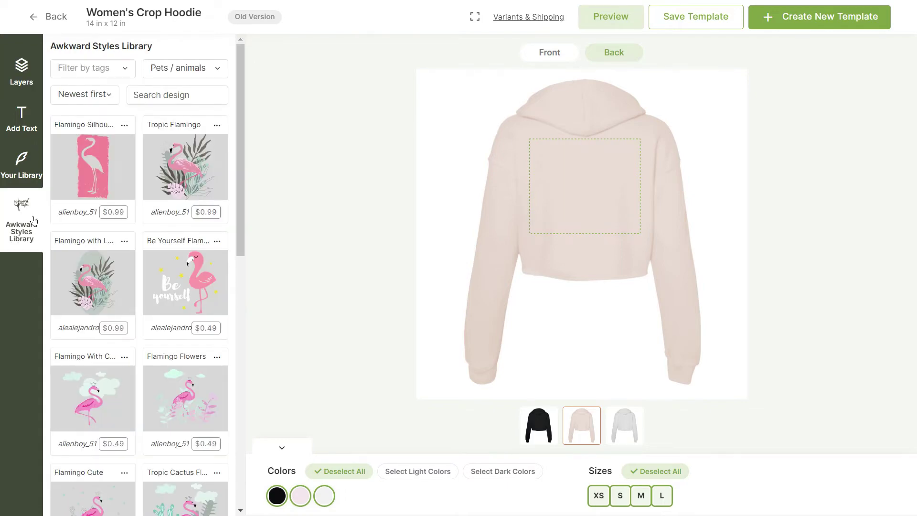
Place Ocen Flamingo on the back enlarged to 11.86 × 11.70 in, then return to the front
scroll(96, 291, "down", 10)
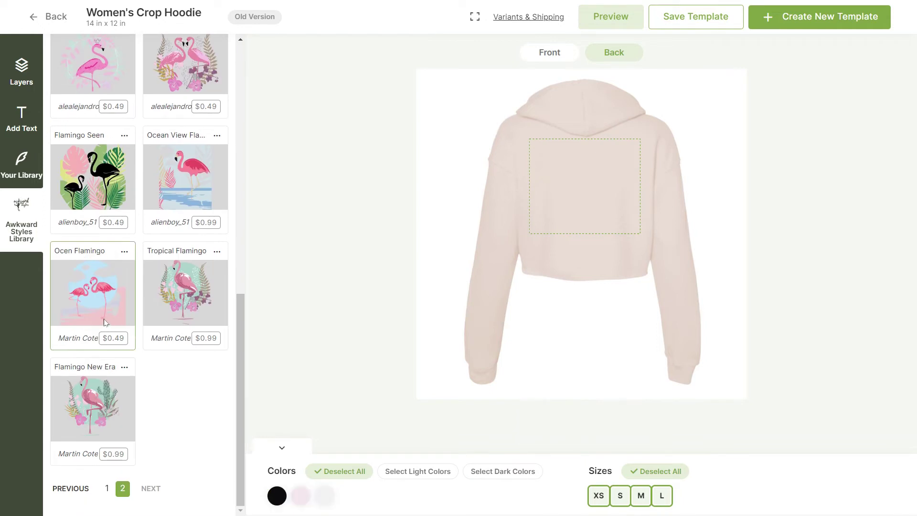
left_click(104, 317)
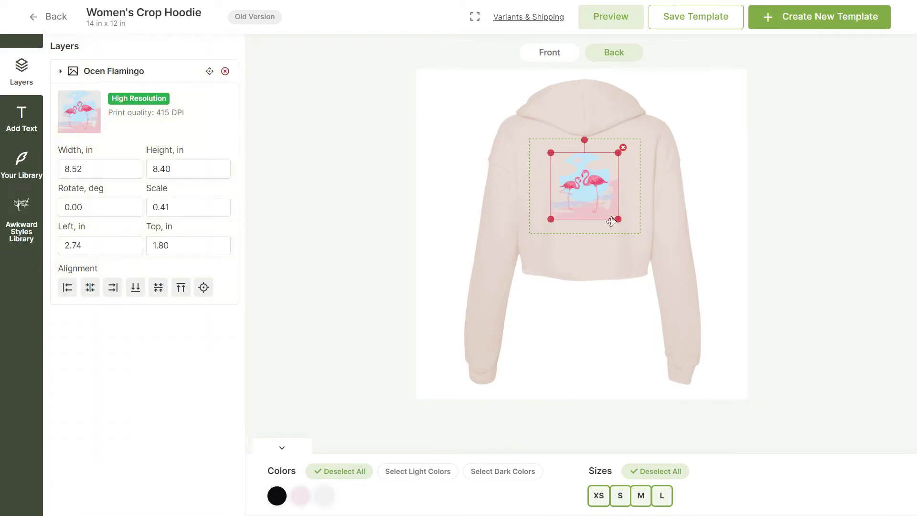
left_click_drag(617, 219, 628, 237)
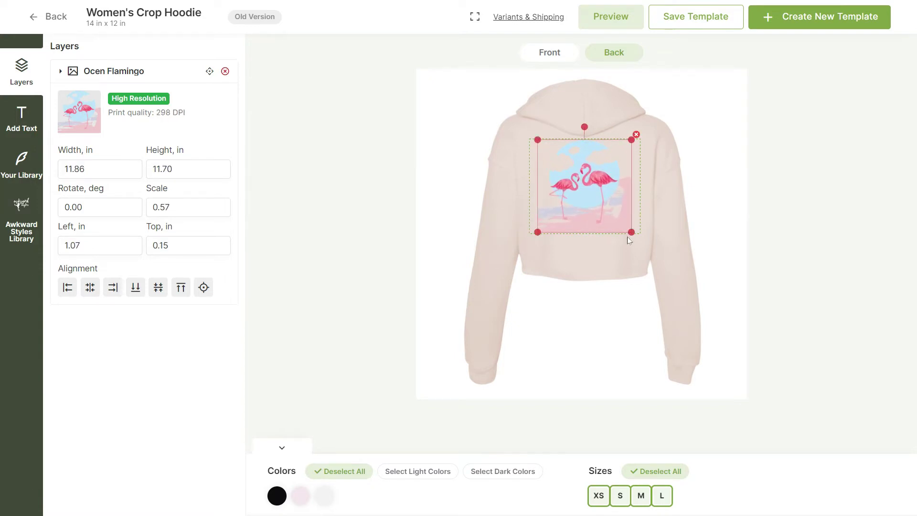
left_click(551, 55)
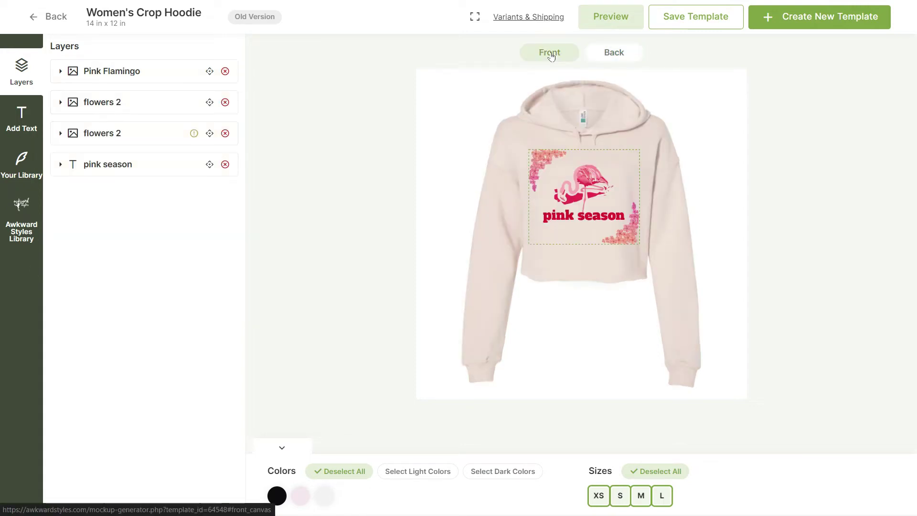
Add the light colours and review XS–L prices in Black, Pale Pink and White at $20.25
left_click(407, 472)
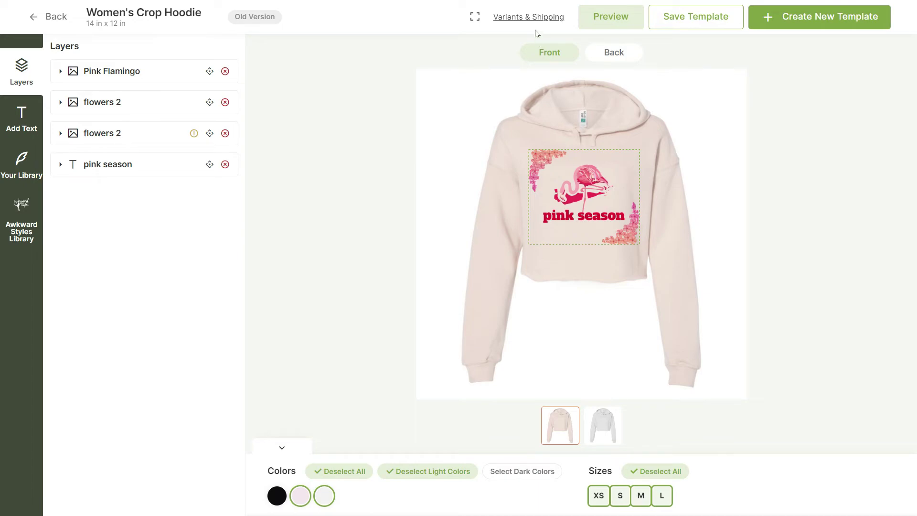
left_click(527, 17)
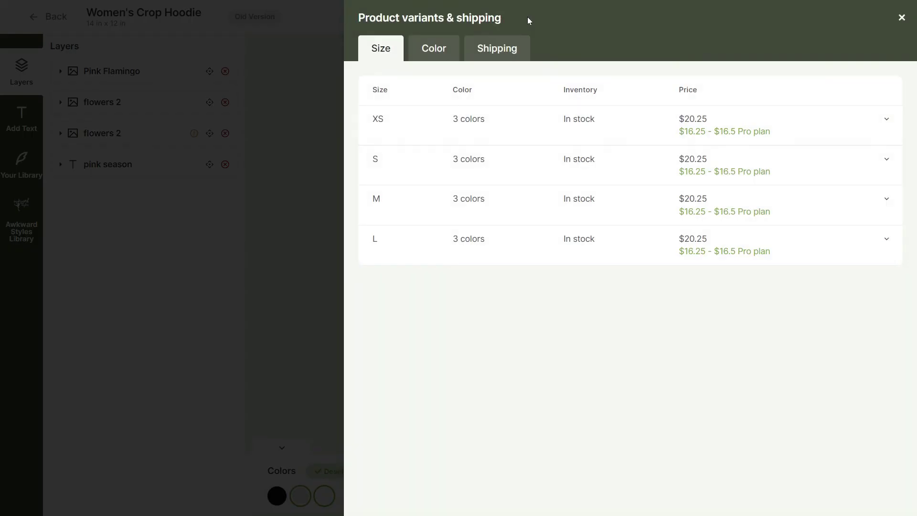
left_click(489, 127)
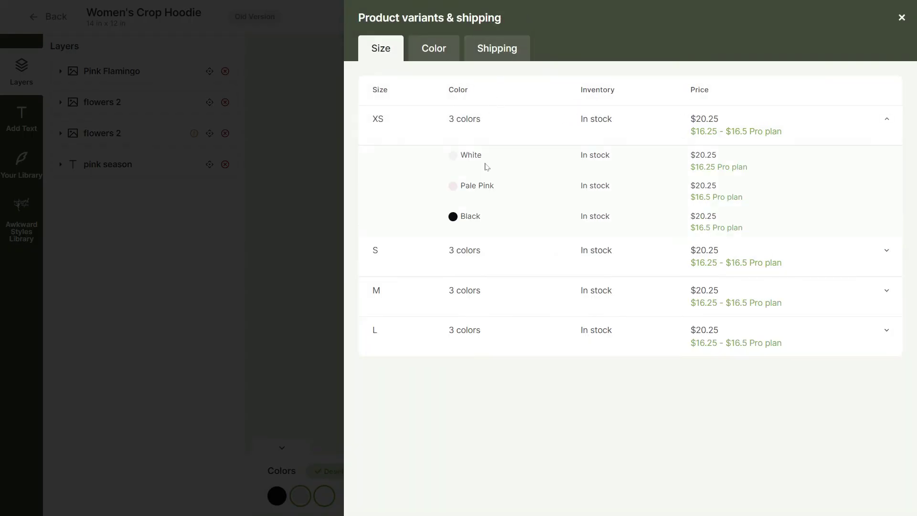
left_click(479, 256)
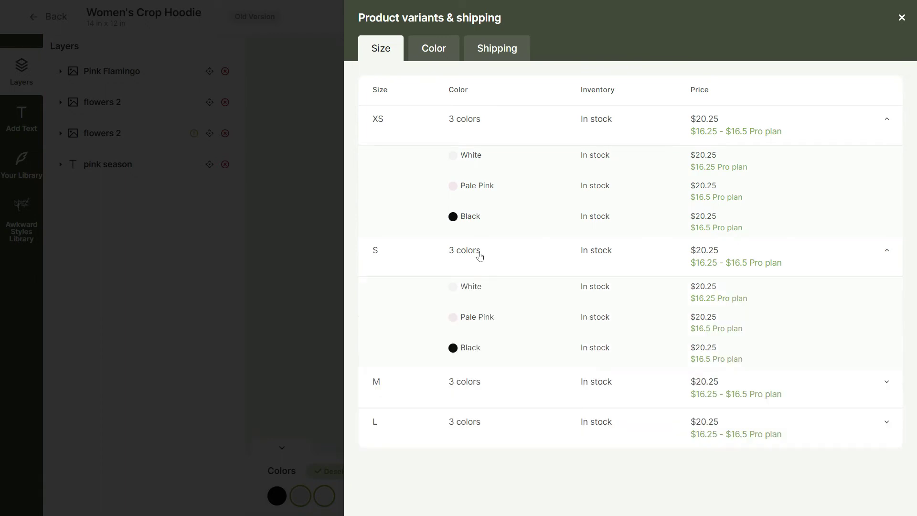
left_click(441, 59)
left_click(466, 125)
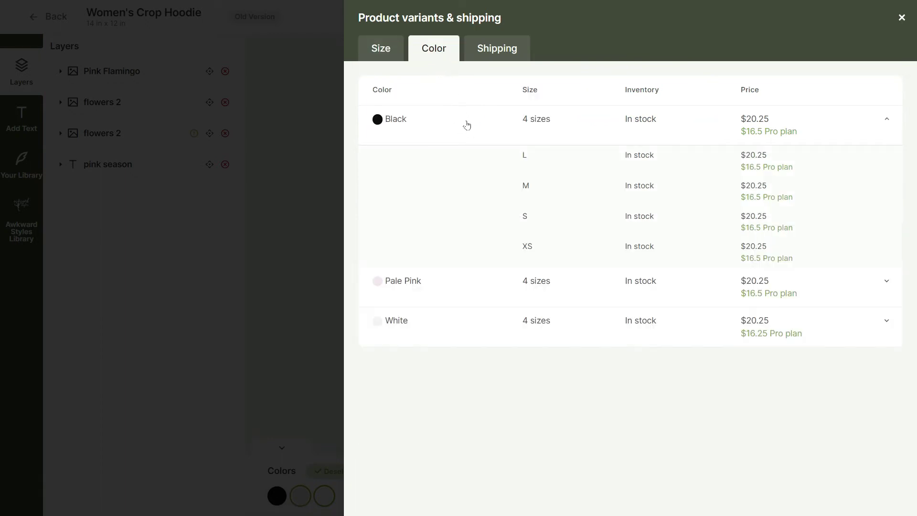
left_click(484, 285)
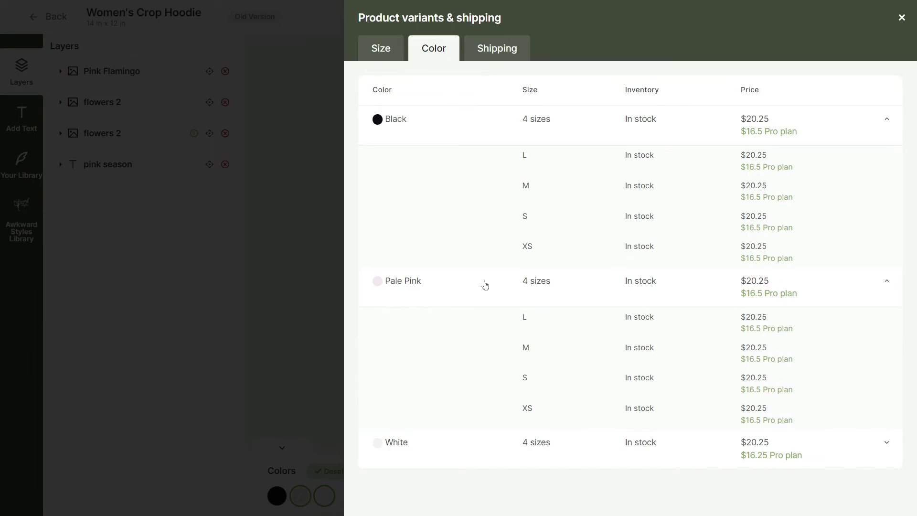
key("Escape")
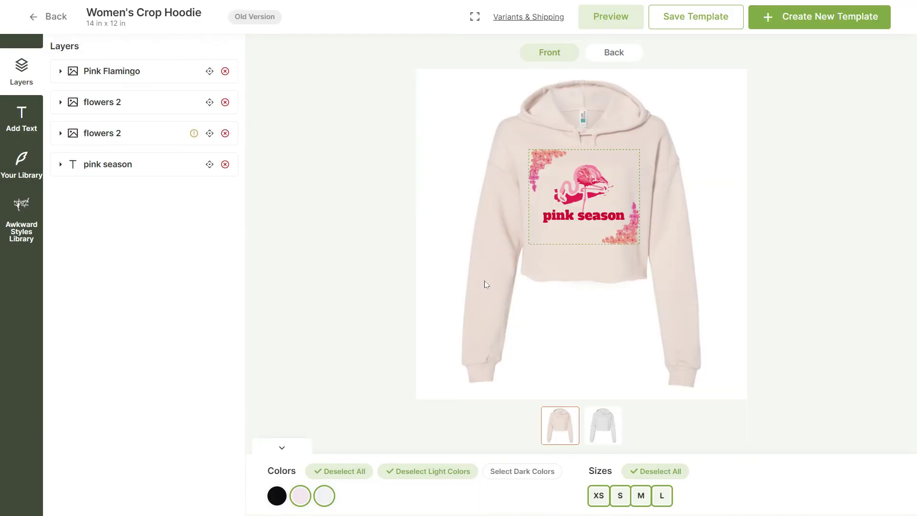
Preview the hoodie's back and front in Pale Pink and White, then save the template
left_click(611, 21)
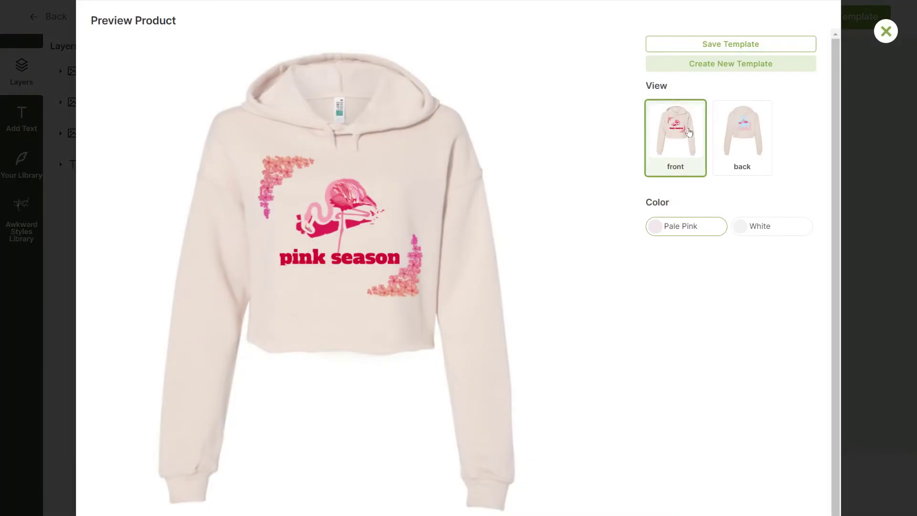
left_click(734, 131)
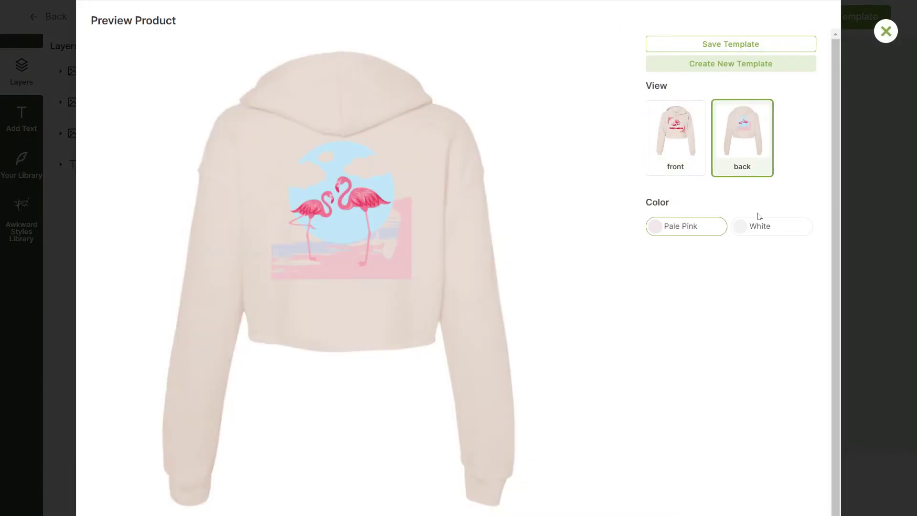
left_click(761, 227)
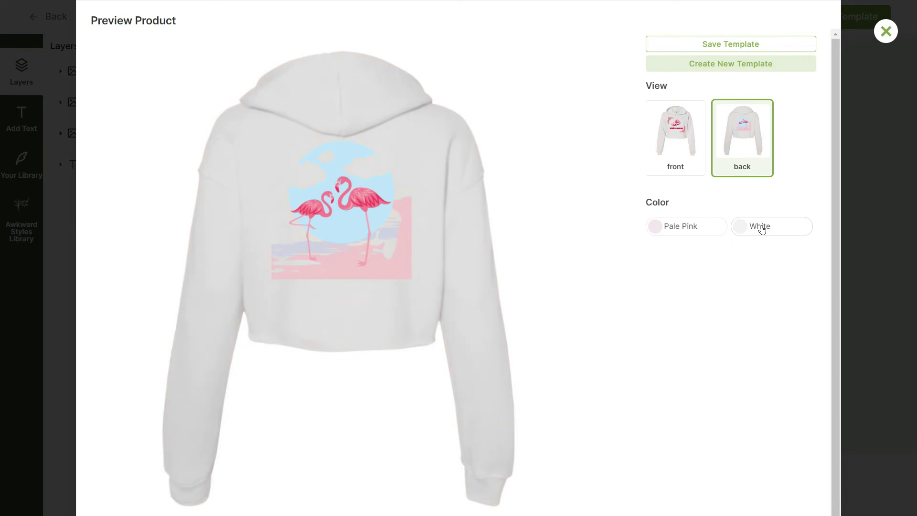
left_click(681, 140)
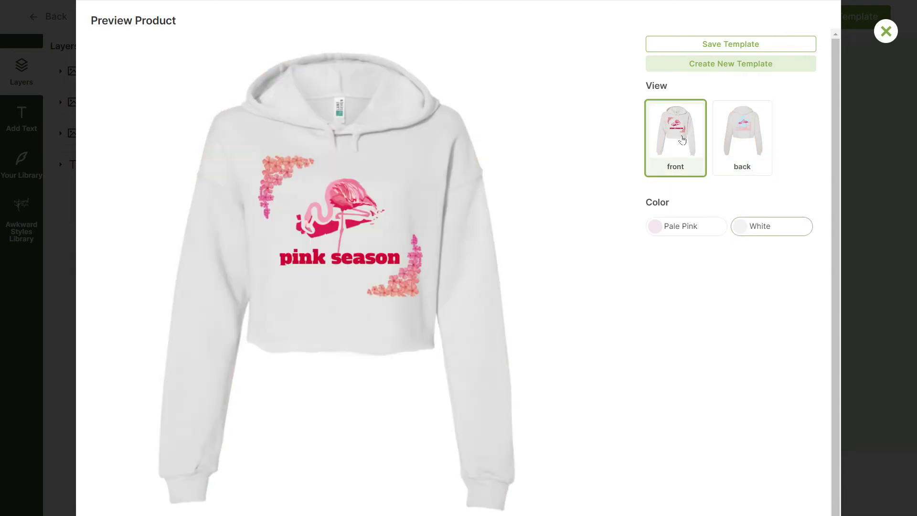
left_click(737, 45)
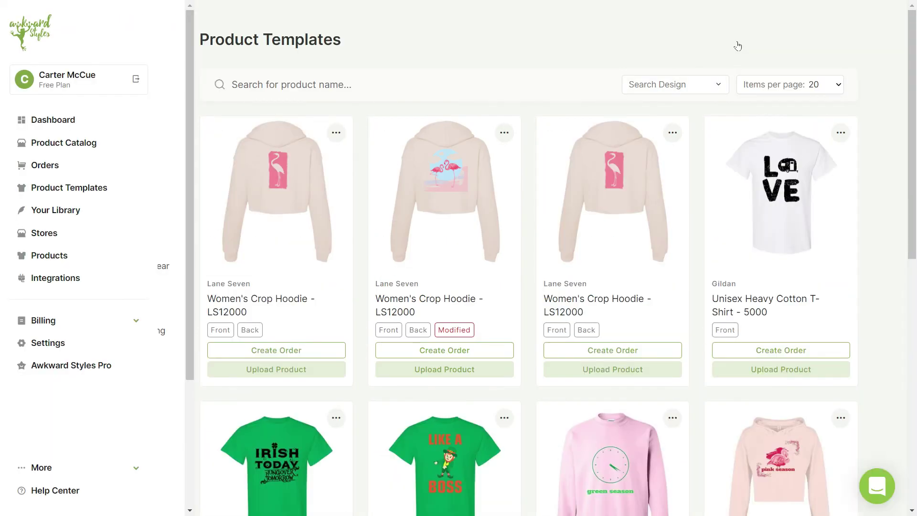
Show the pink season front on all three crop hoodie cards
left_click(389, 331)
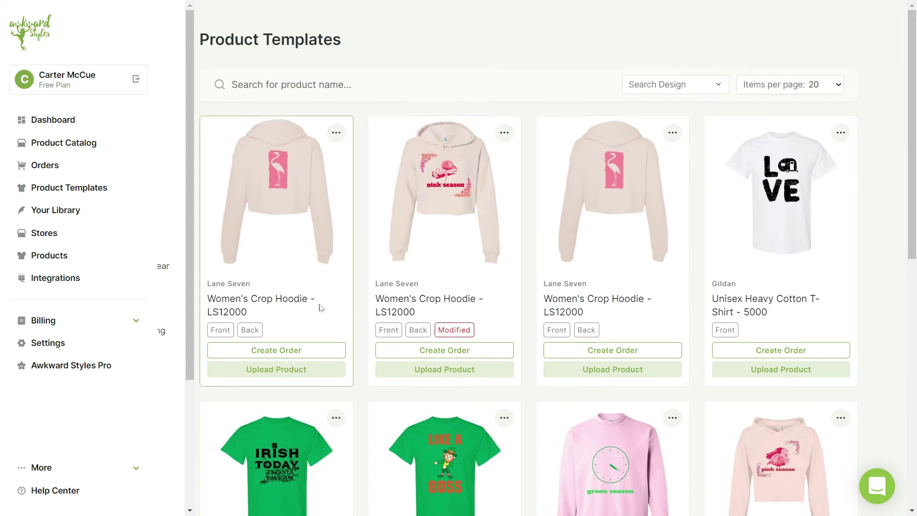
left_click(220, 330)
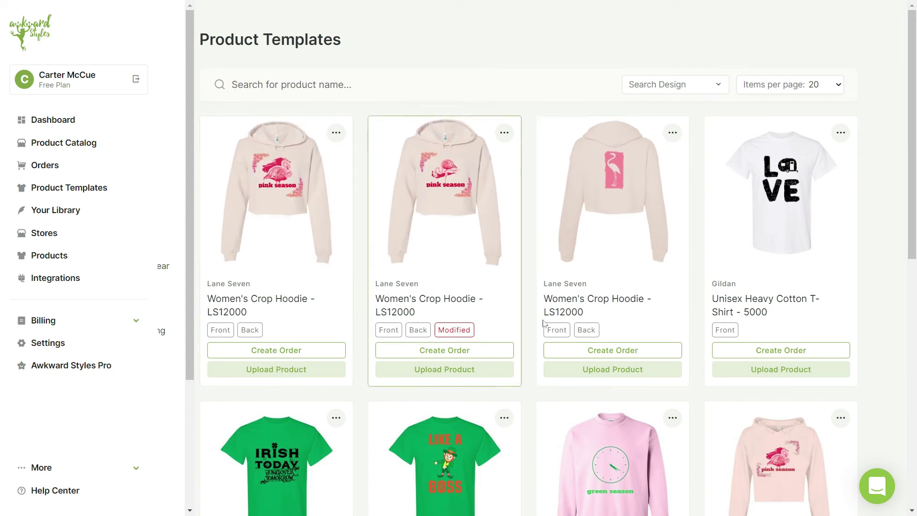
left_click(555, 330)
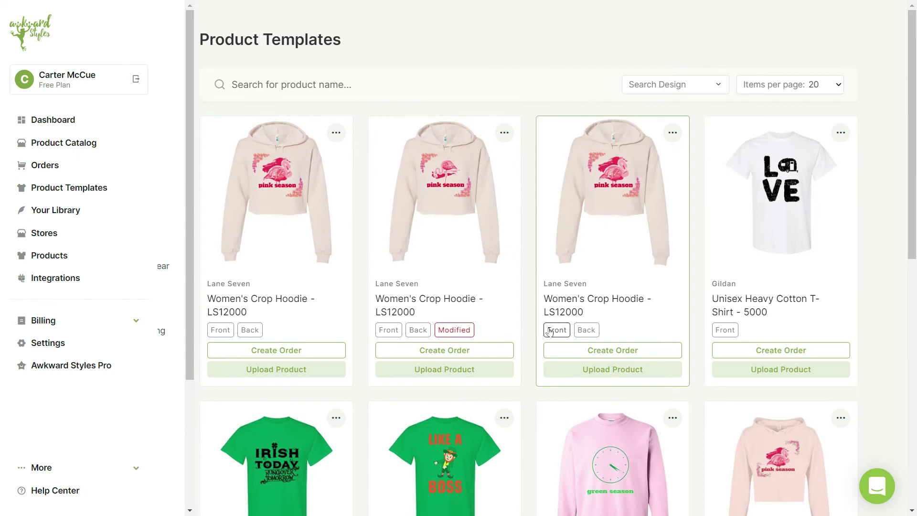
Delete the first duplicate hoodie template, confirming the deletion
left_click(336, 133)
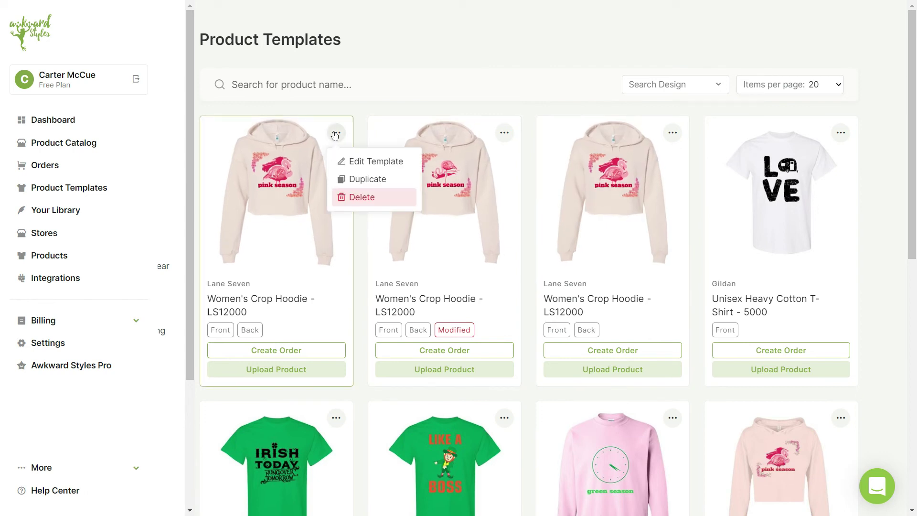
left_click(376, 203)
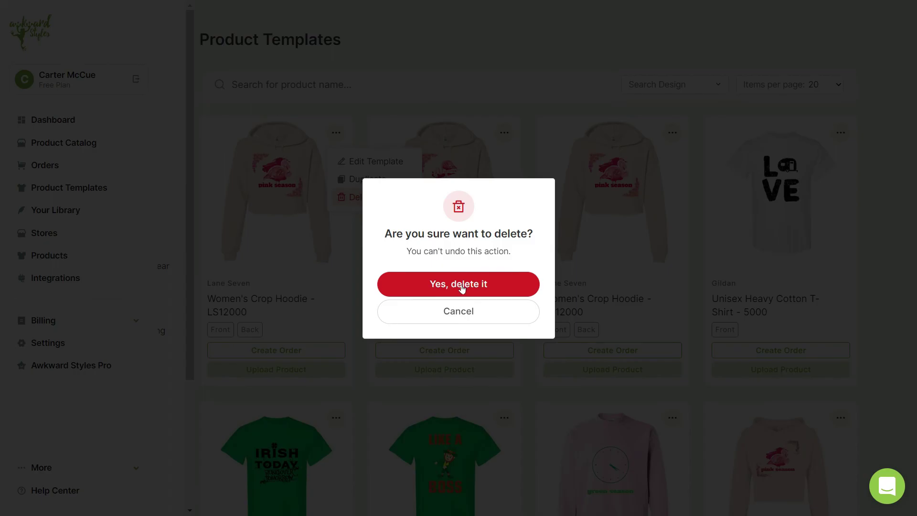
left_click(462, 286)
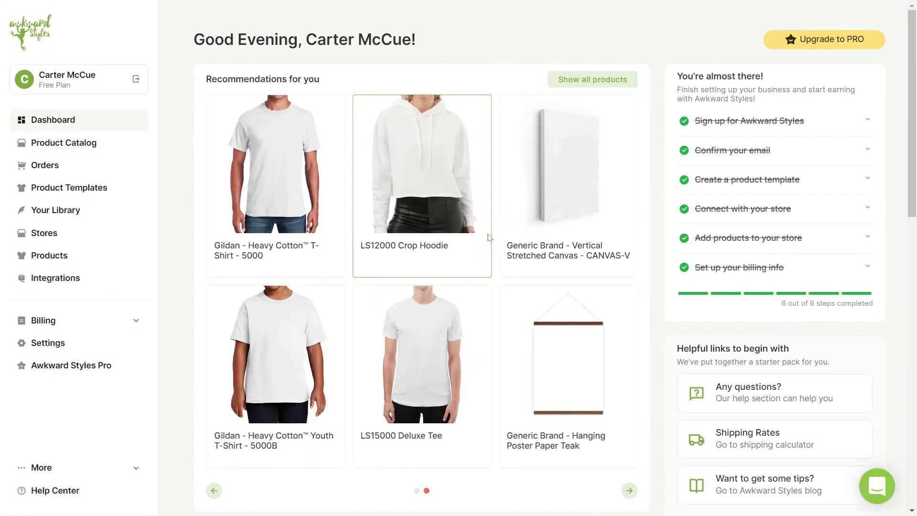
From the Products page, synchronize products with My Etsy Store
left_click(77, 256)
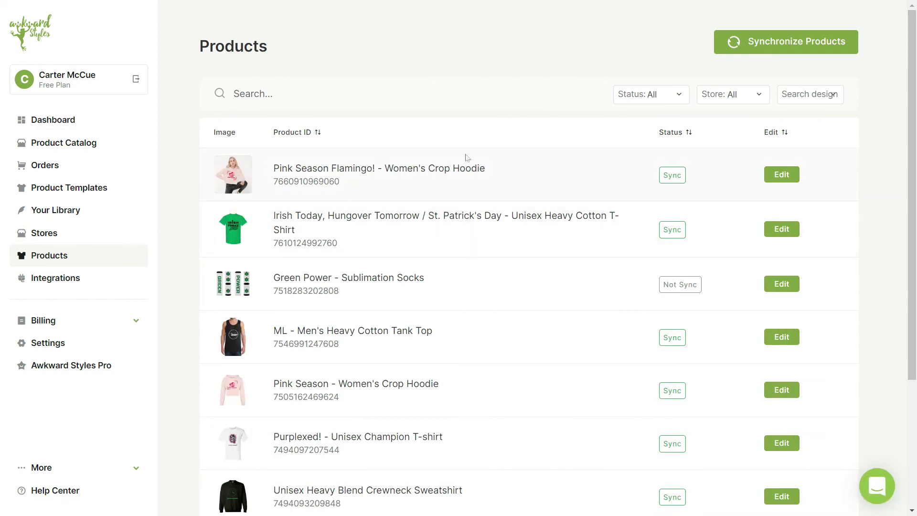
left_click(786, 44)
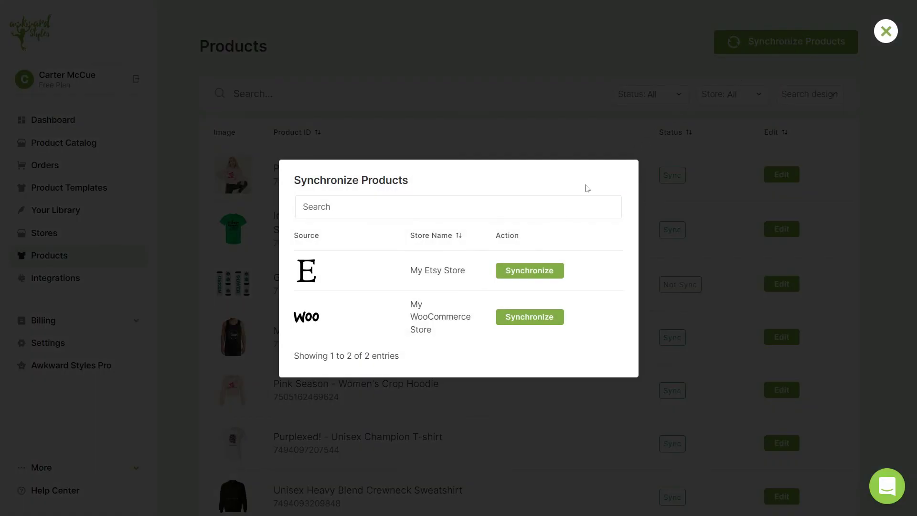
left_click(528, 273)
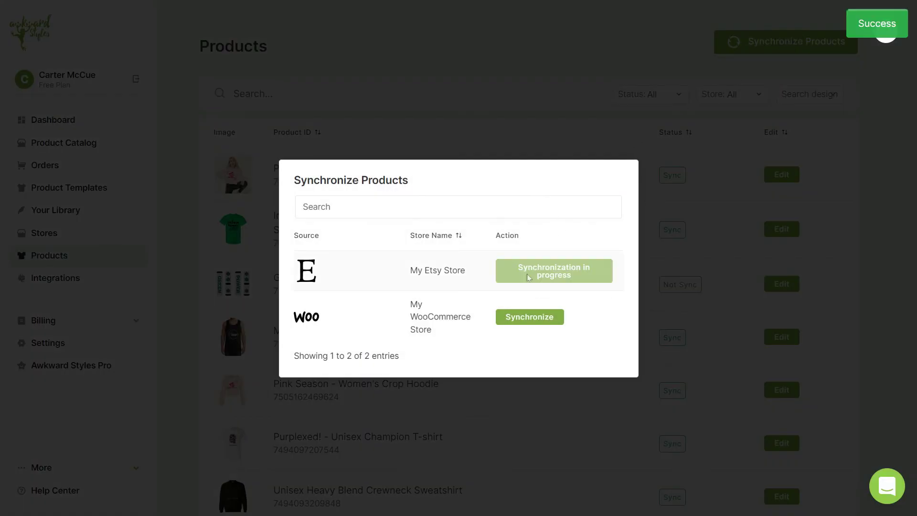